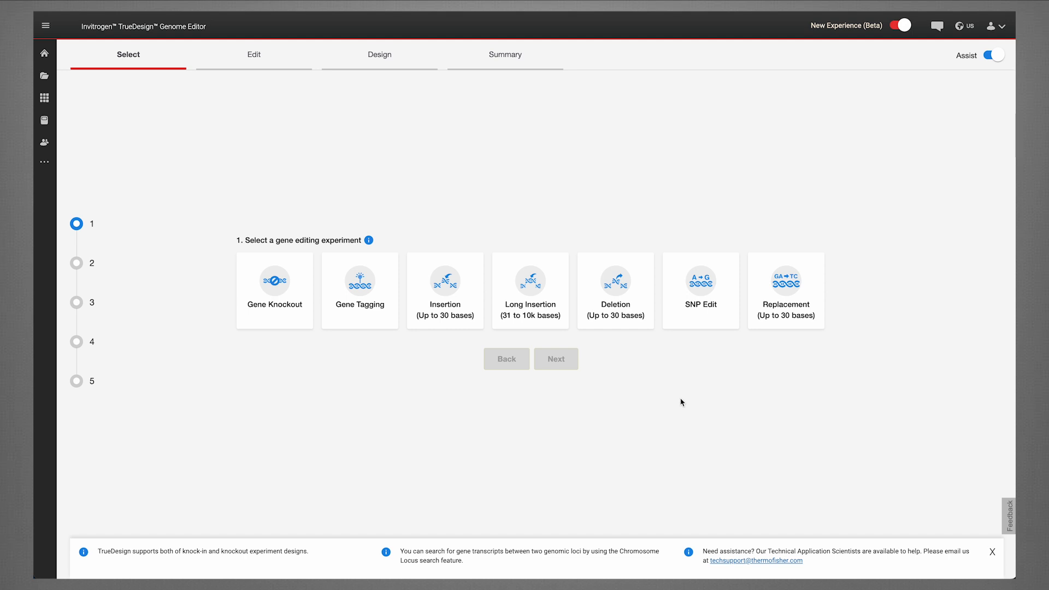
Start an SNP Edit experiment for the Human species using Gene Symbol or Entrez ID as the input type.
left_click(698, 315)
left_click(571, 361)
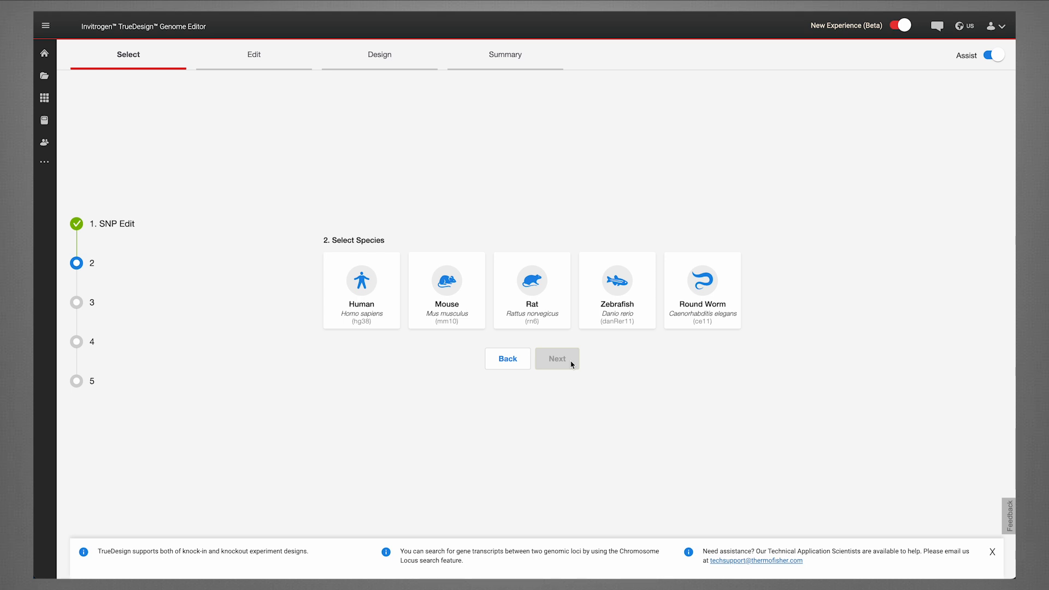
left_click(369, 313)
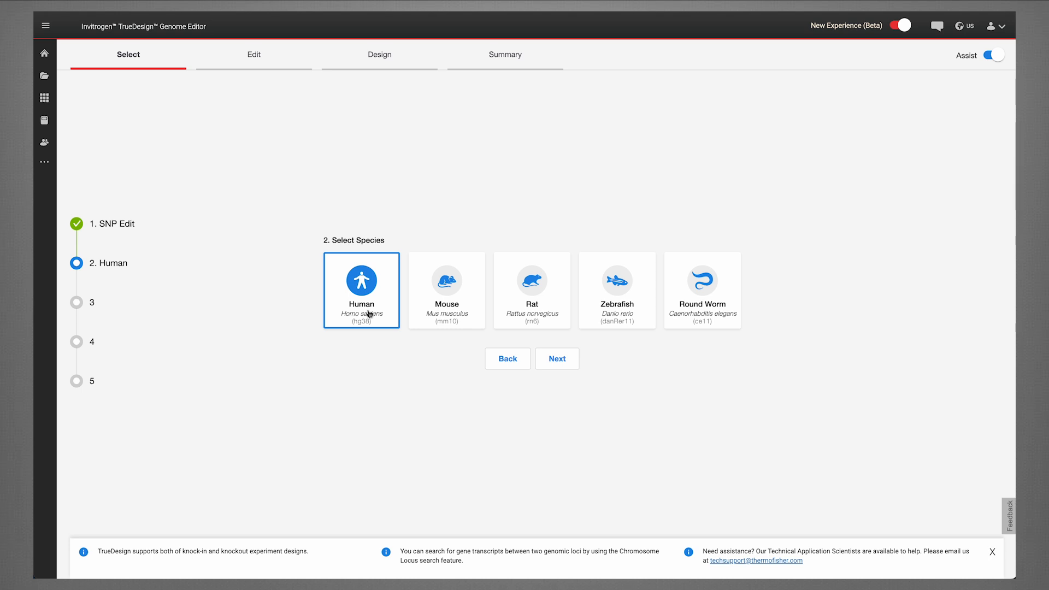
left_click(568, 365)
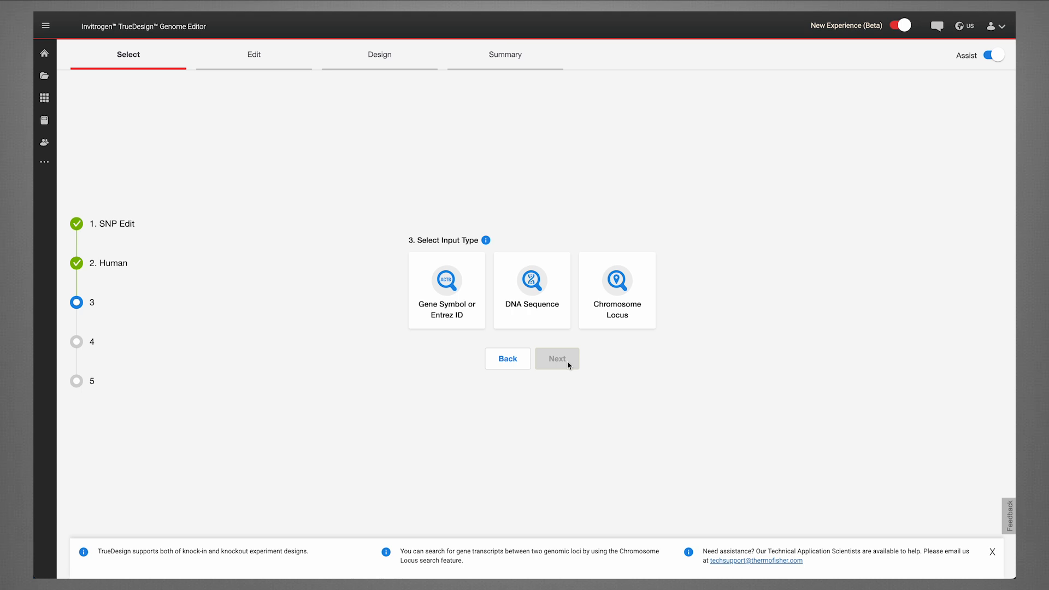
left_click(463, 321)
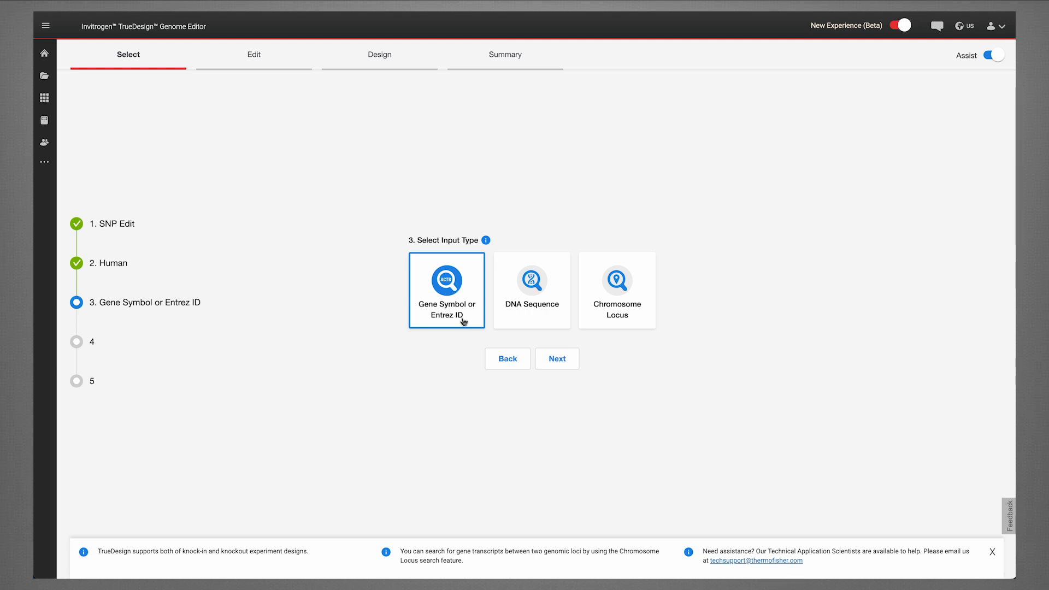
left_click(568, 360)
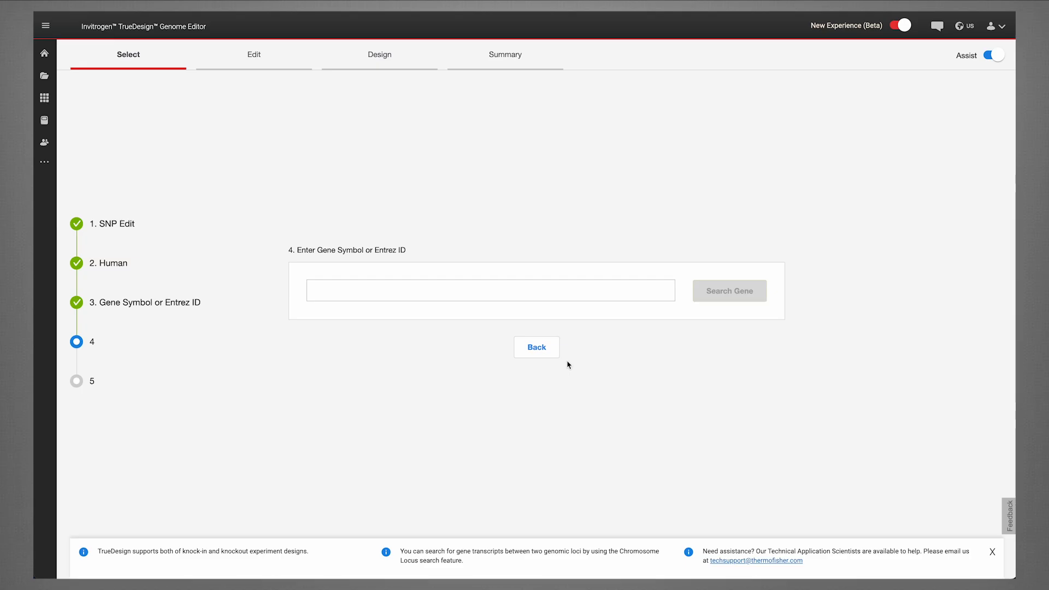
Search for the gene AKT1 and continue with transcript NM_001382430.1.
left_click(563, 287)
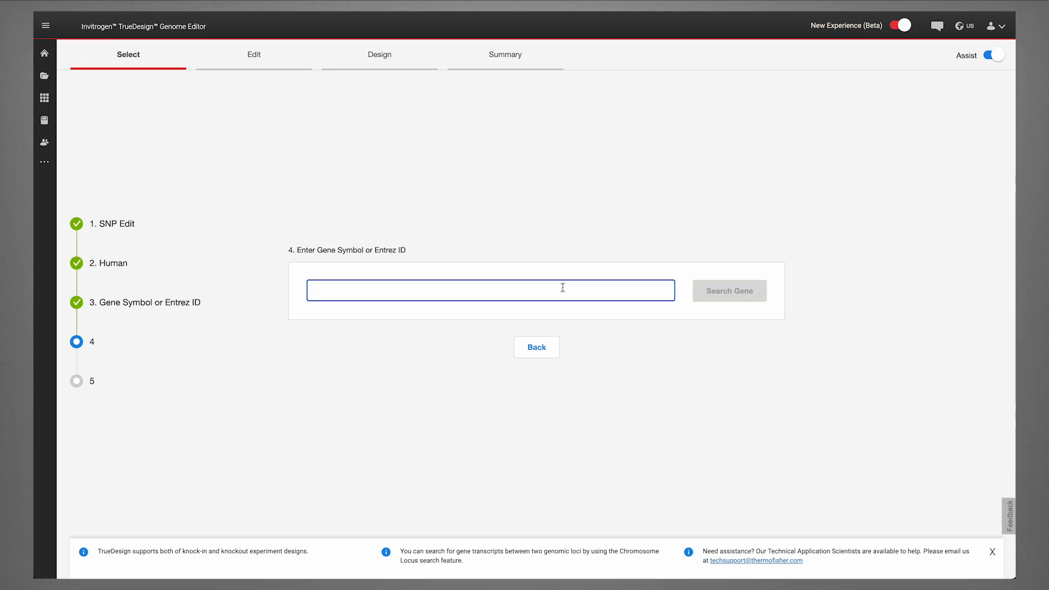
type("akt1")
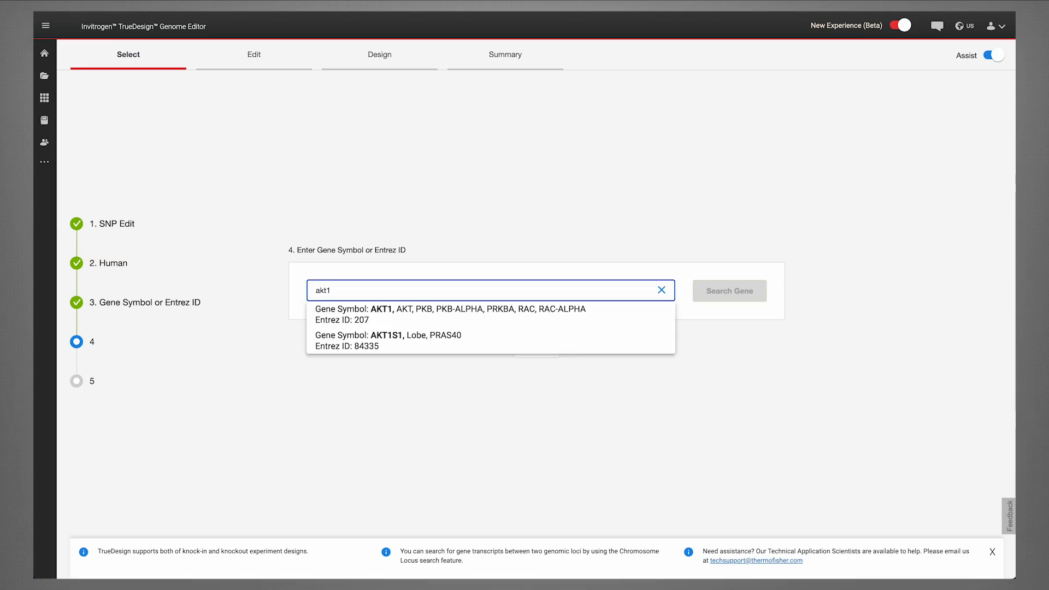
left_click(590, 317)
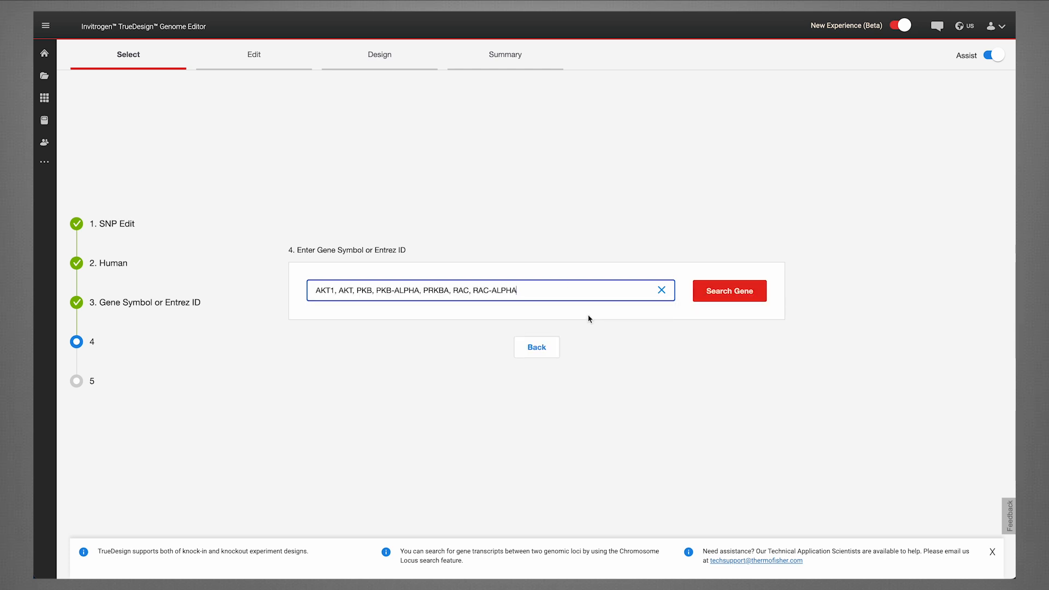
left_click(719, 295)
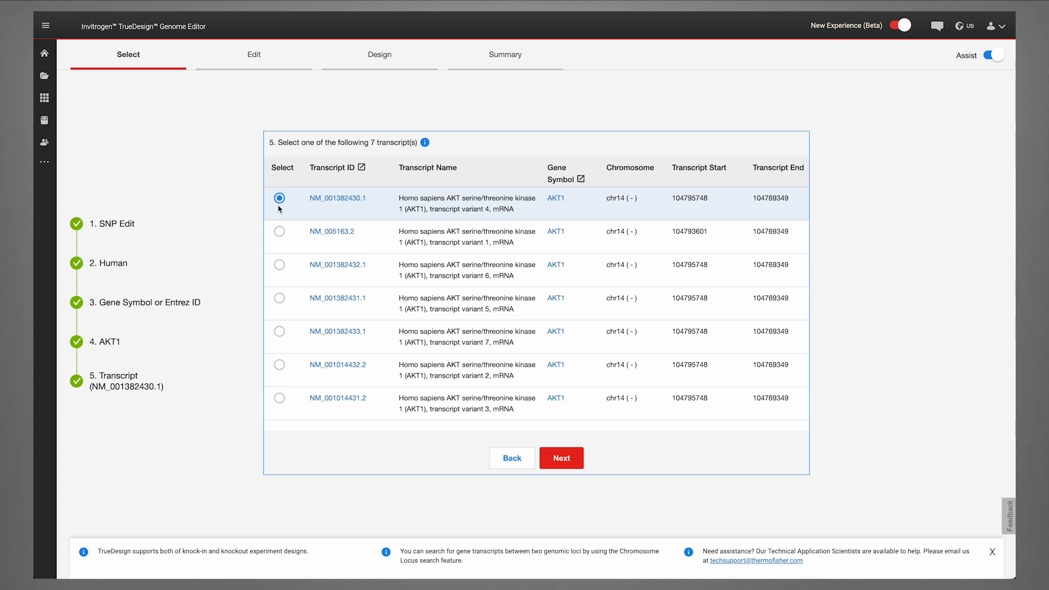
left_click(555, 454)
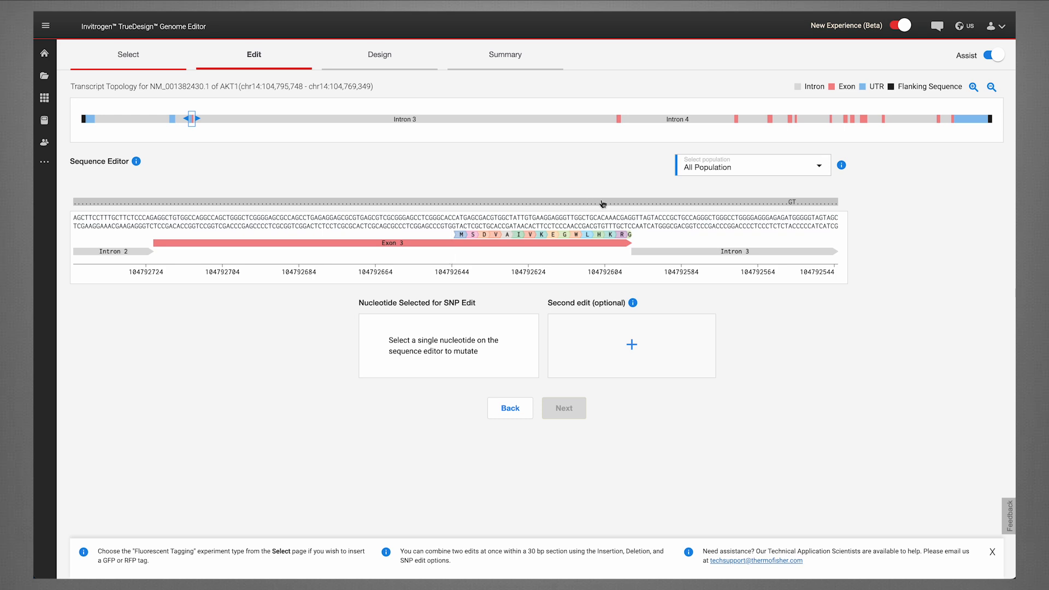
Inspect the SNP details and the population options in the sequence editor.
left_click(791, 203)
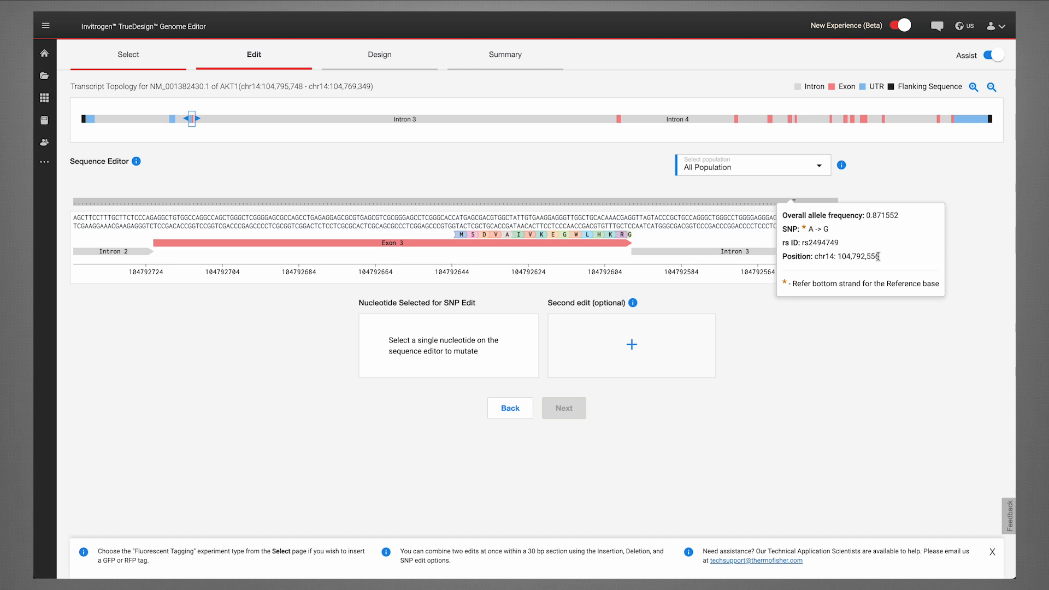
left_click(820, 172)
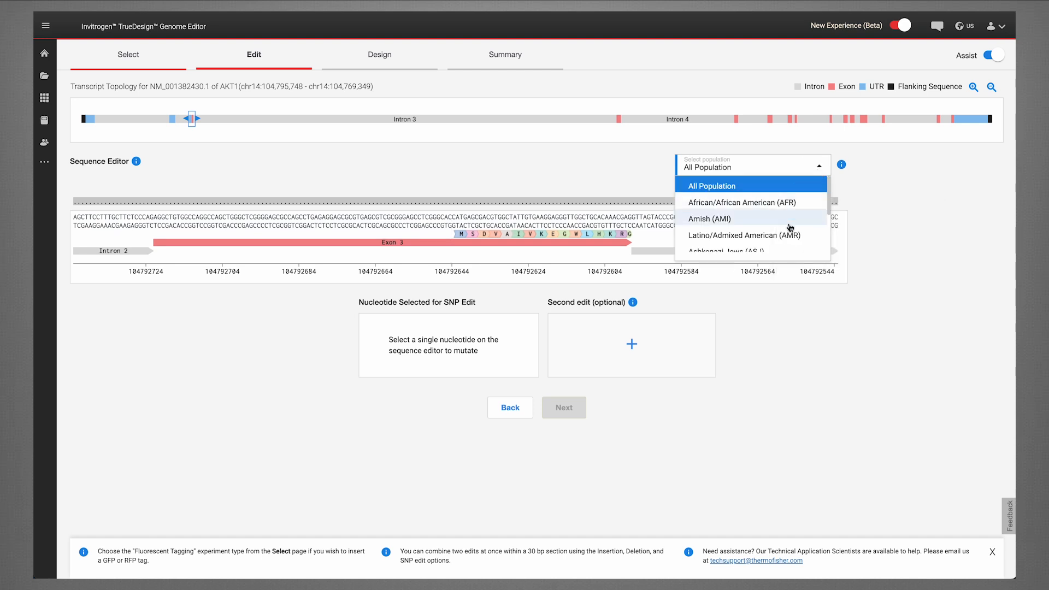
scroll(786, 235, "down", 5)
scroll(781, 241, "up", 5)
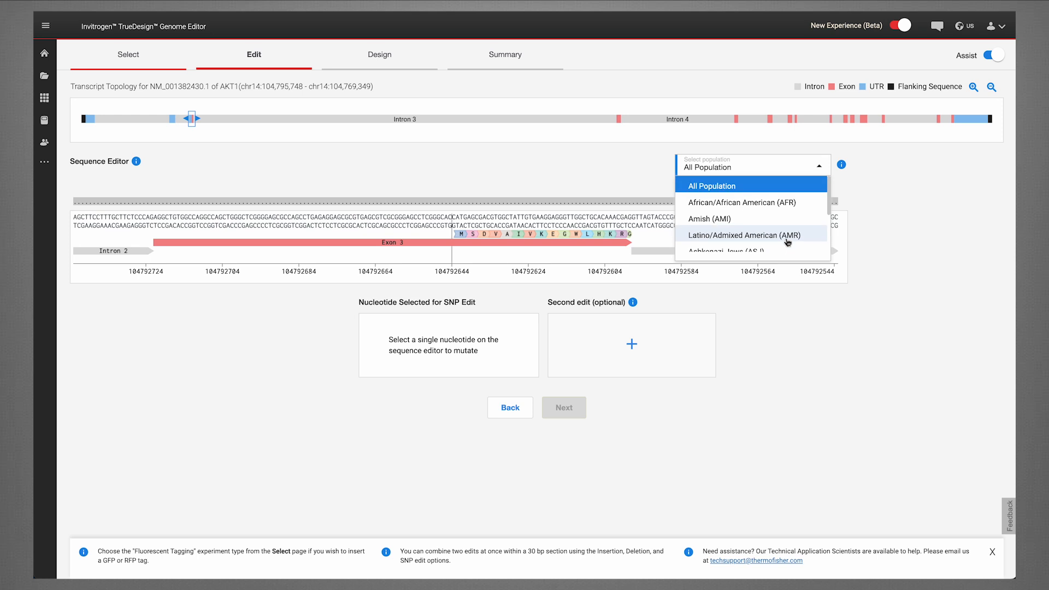
left_click(776, 174)
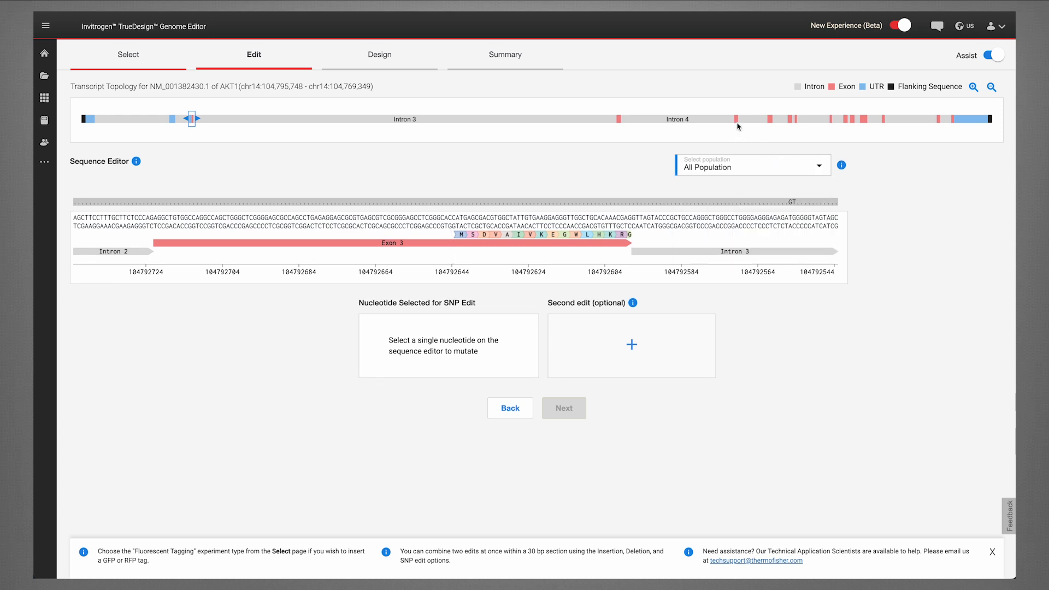
Go to exon 6 and set an SNP edit changing the T at 104775723 to A.
left_click(770, 120)
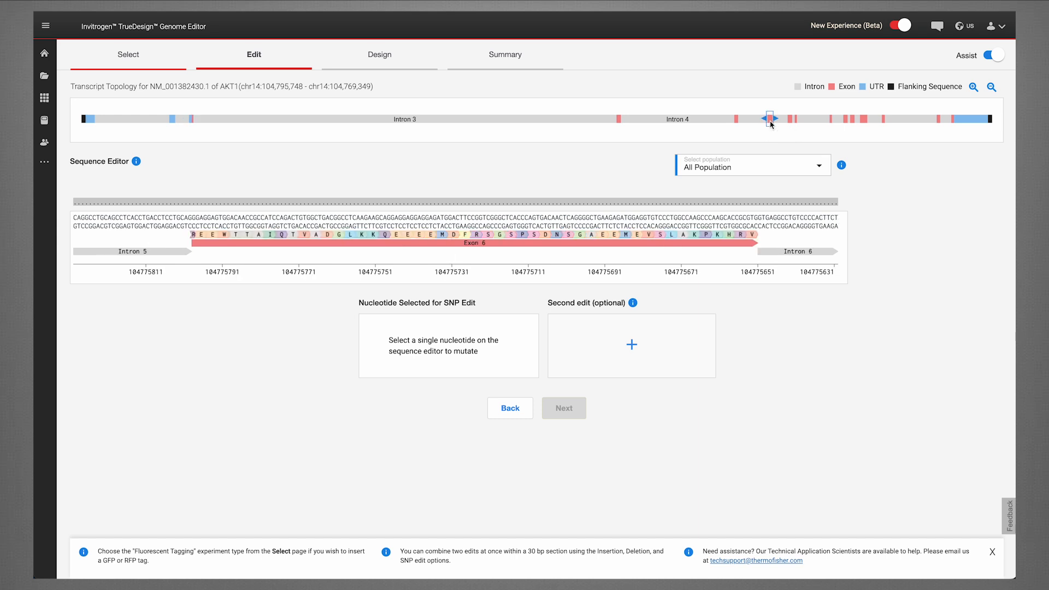
left_click(485, 218)
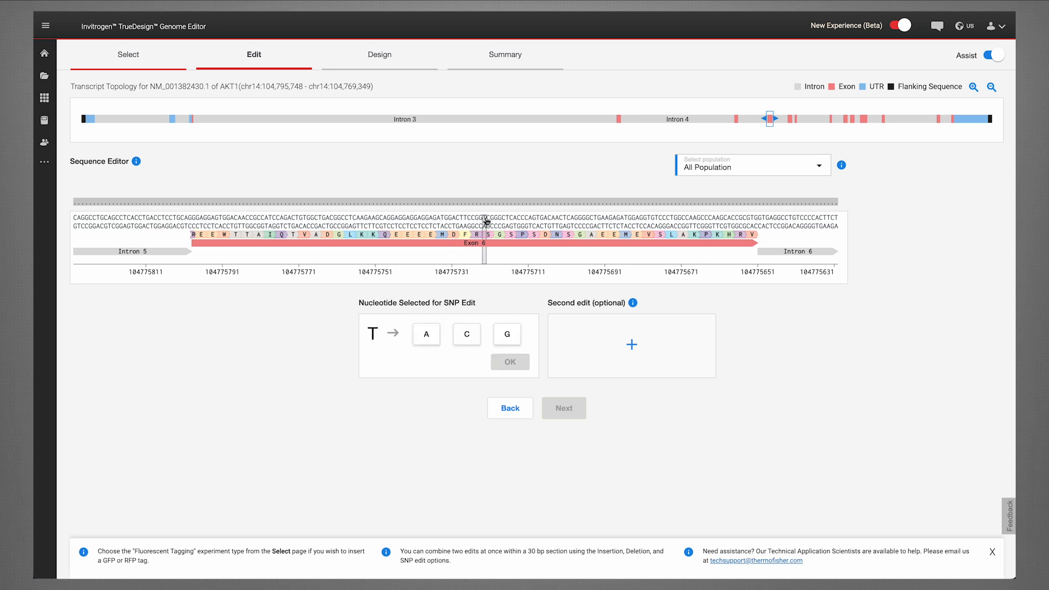
left_click(437, 343)
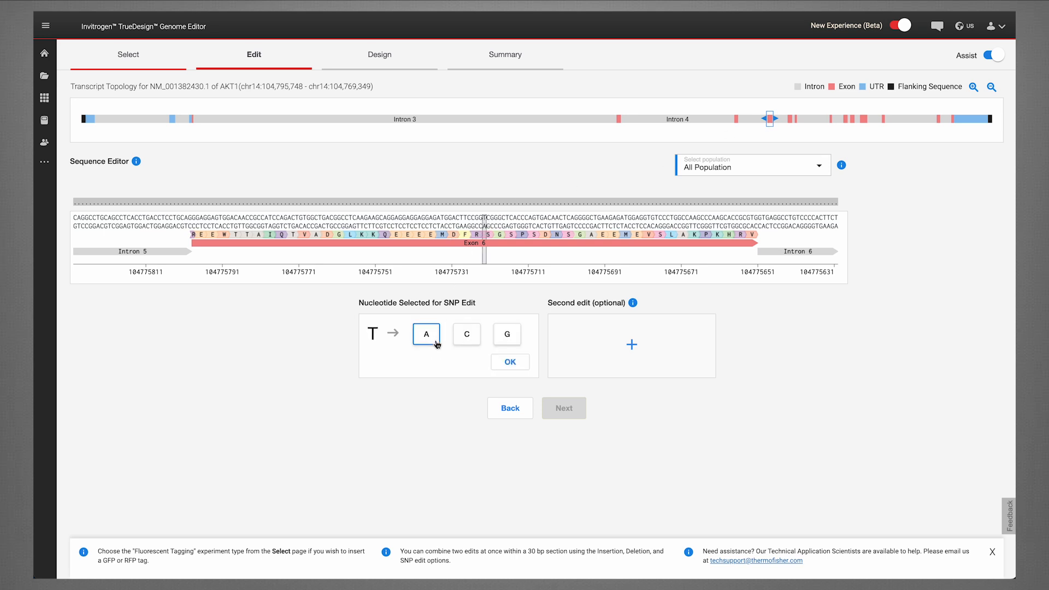
left_click(499, 361)
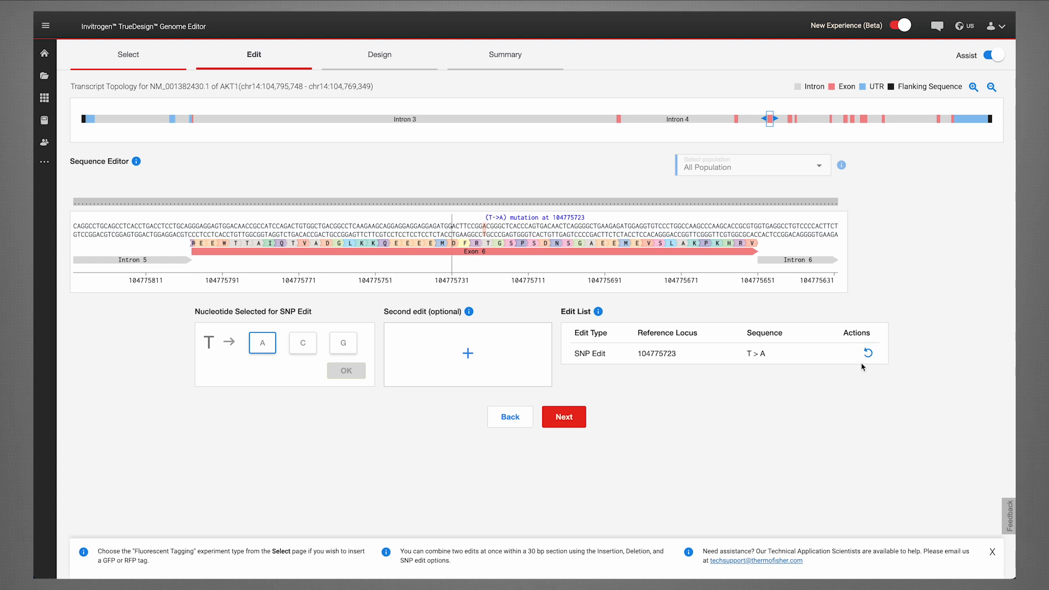
Add a second SNP edit that changes the G at 104775699 to C.
left_click(467, 358)
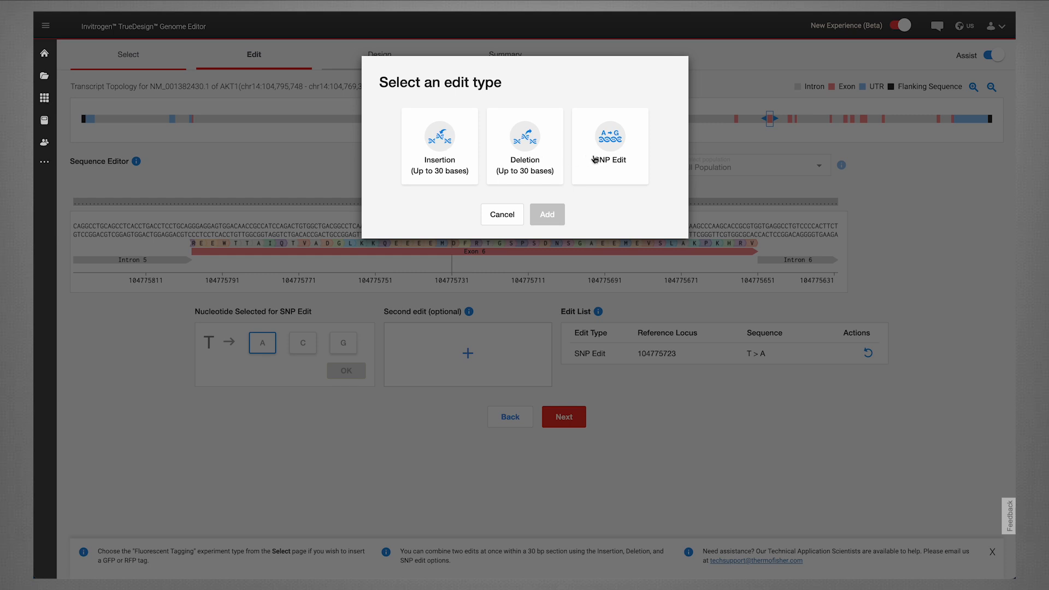
left_click(613, 161)
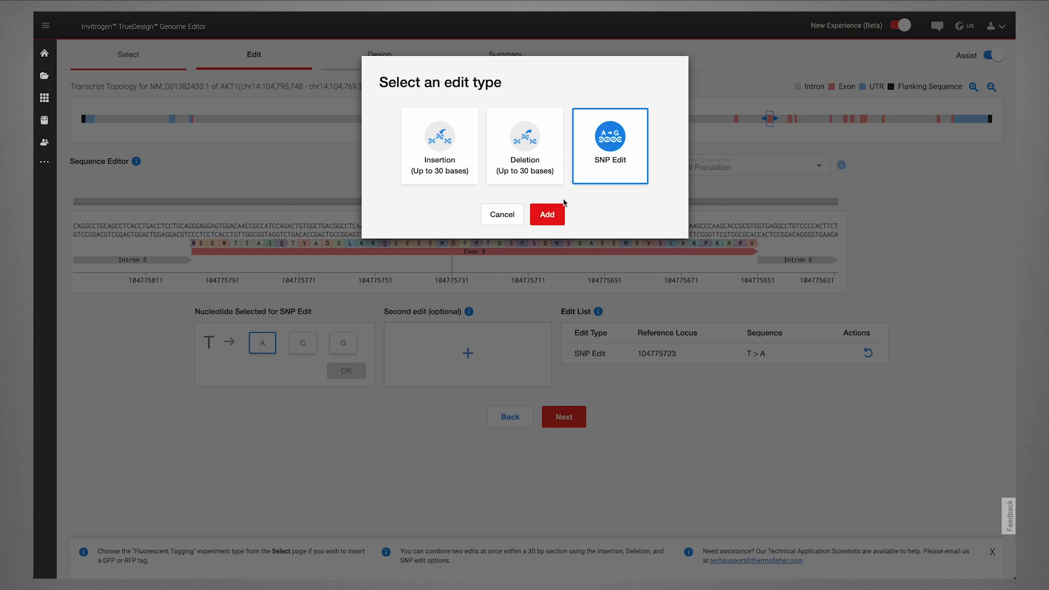
left_click(548, 217)
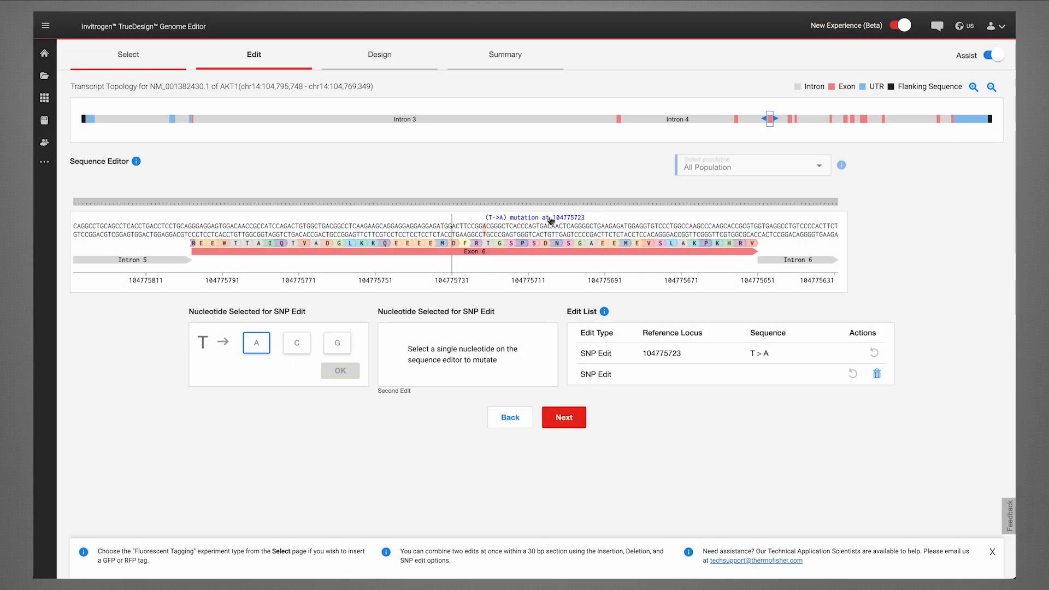
left_click(577, 230)
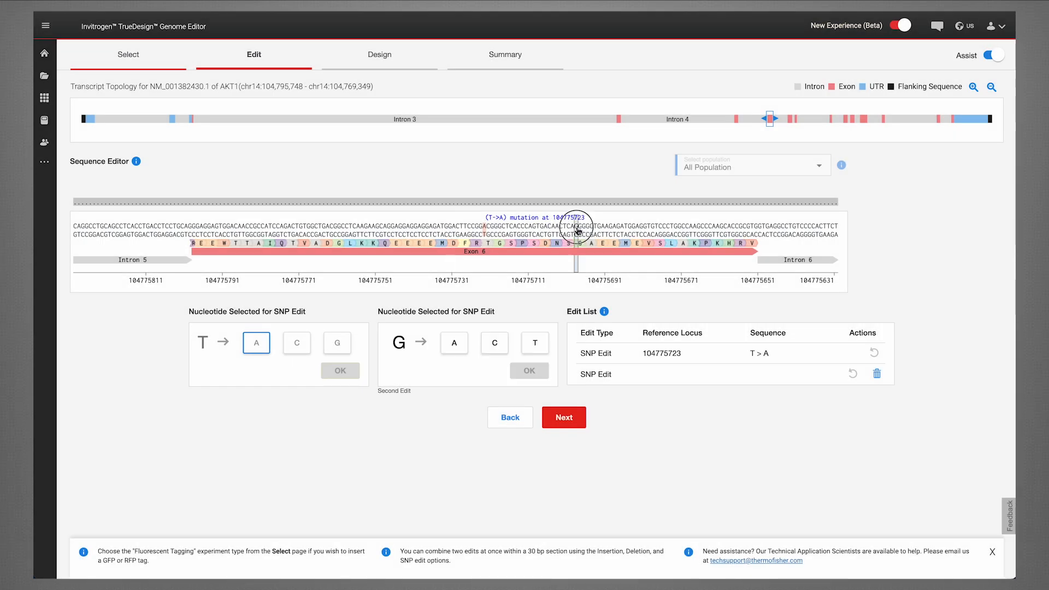
left_click(495, 343)
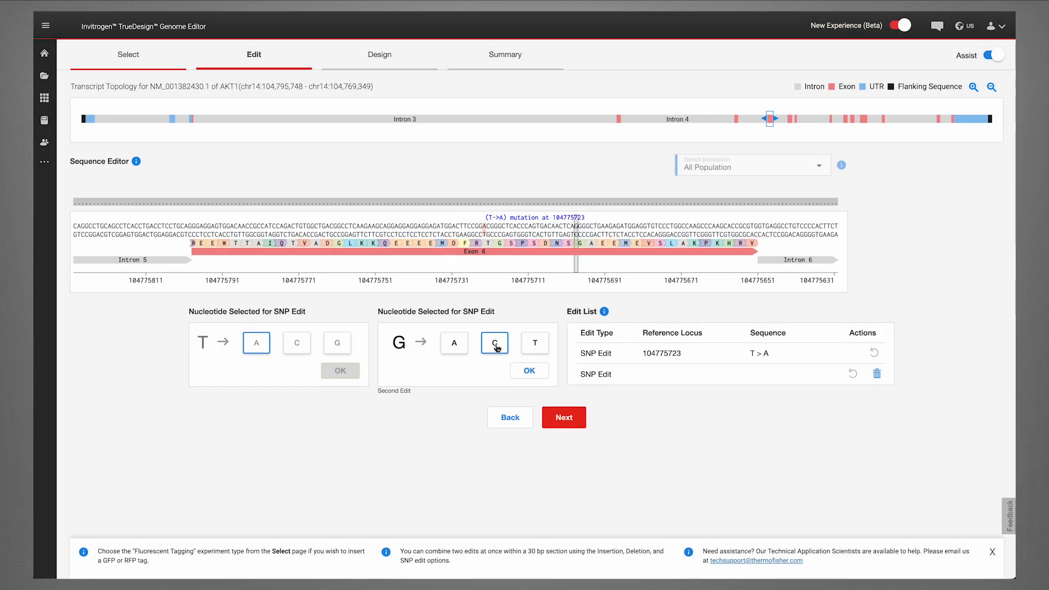
left_click(528, 371)
Proceed to the design stage and run the off-target search including variants.
left_click(563, 424)
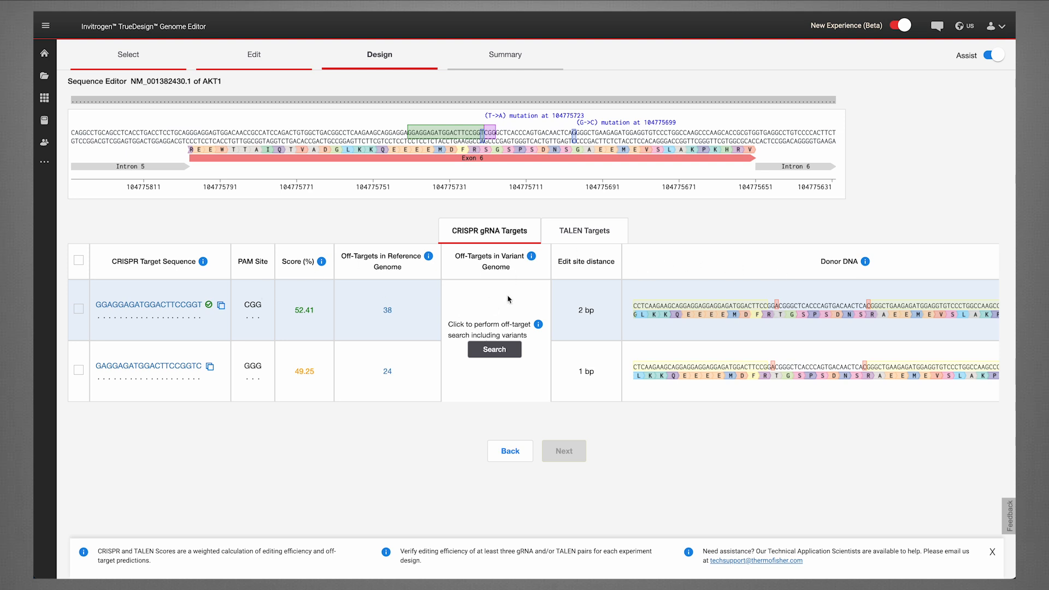
left_click(493, 355)
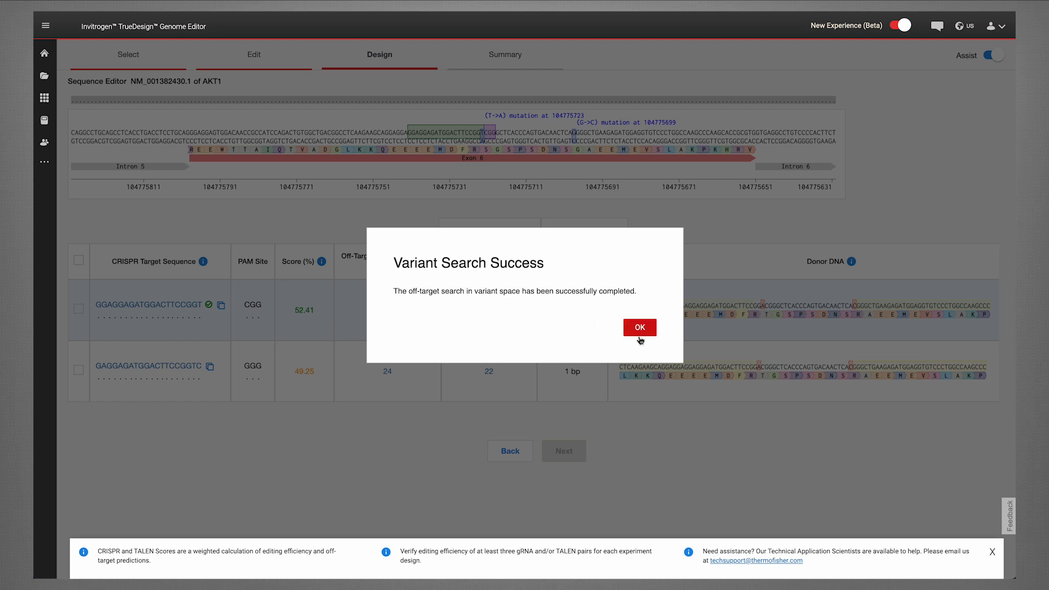
left_click(639, 328)
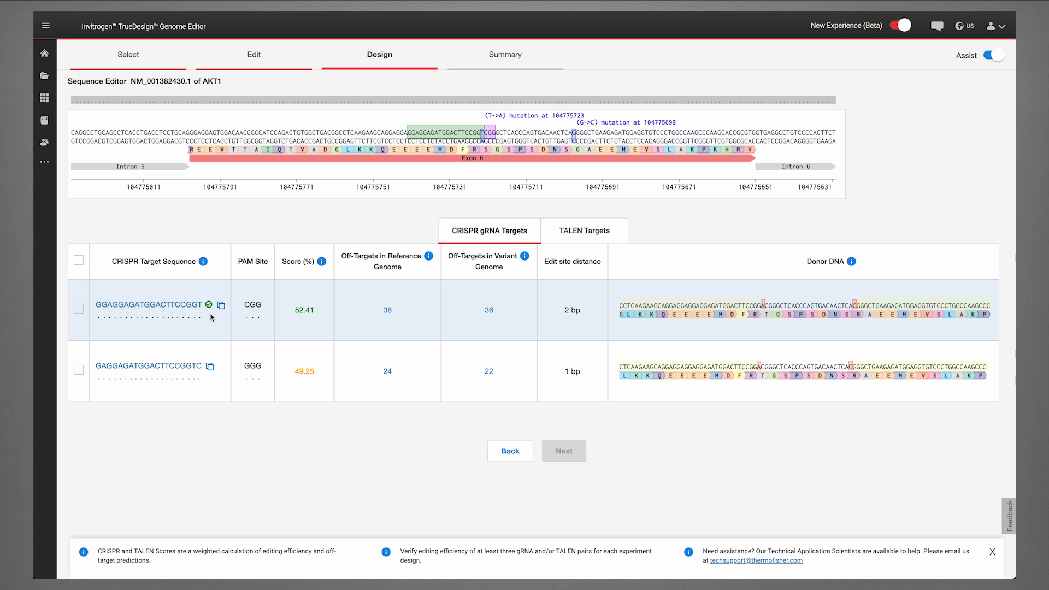
Review the reference and variant off-target lists for the top gRNA and the TALEN targets.
left_click(181, 364)
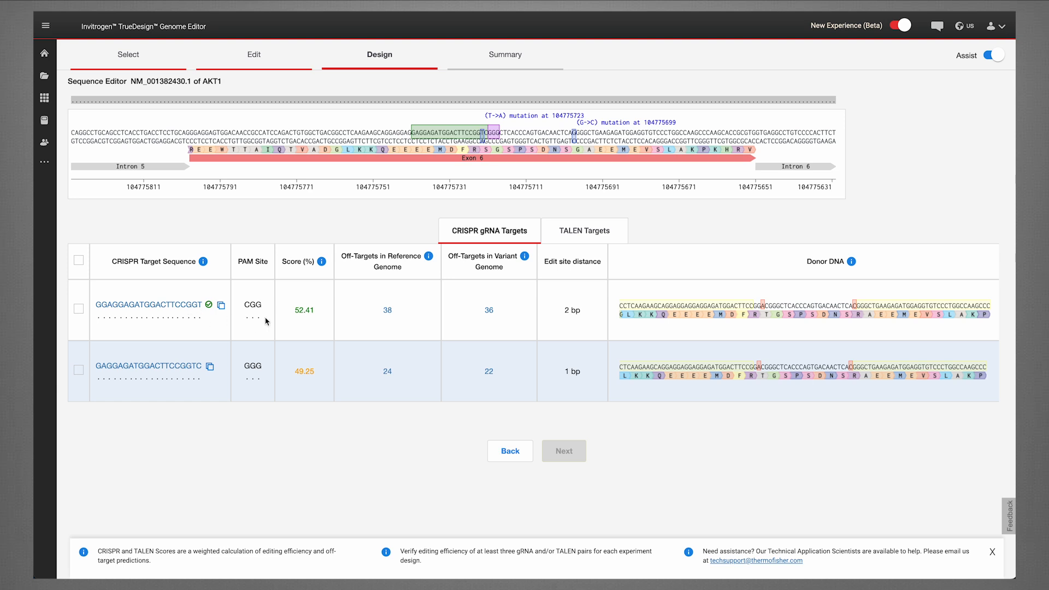
left_click(387, 310)
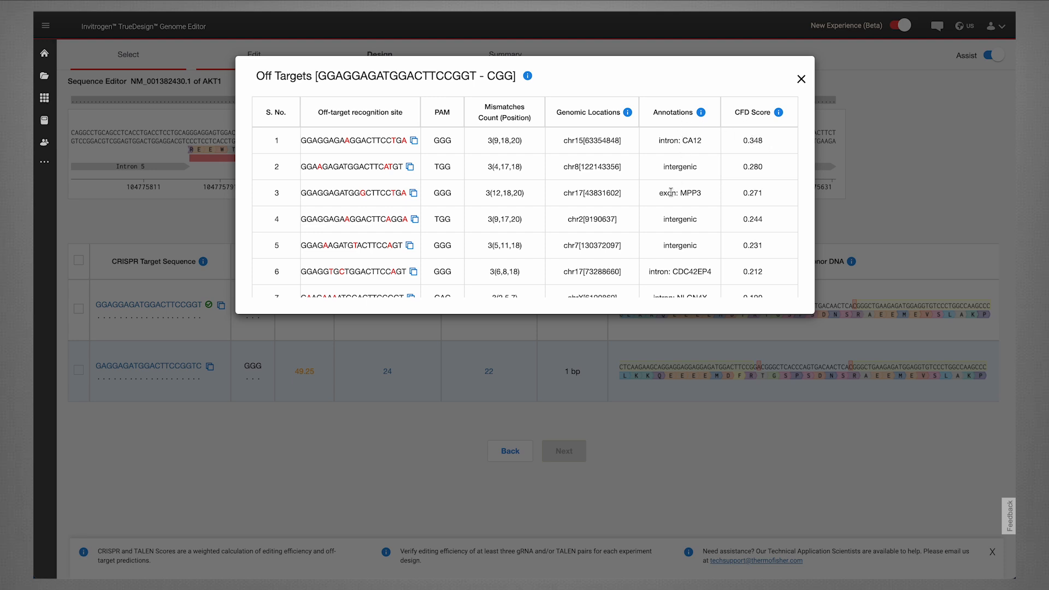
left_click(799, 80)
left_click(489, 310)
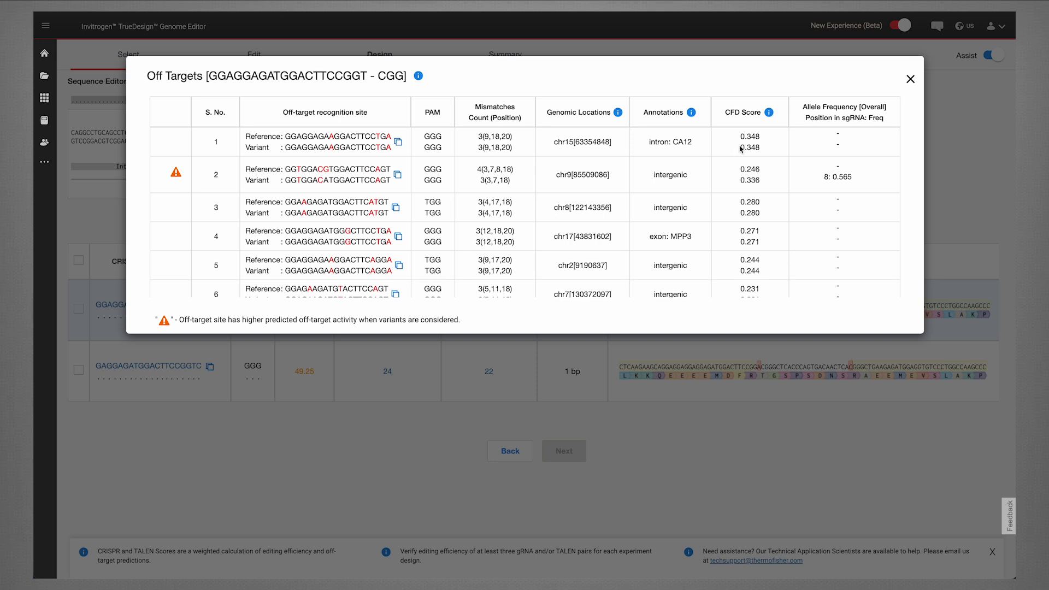
left_click(914, 83)
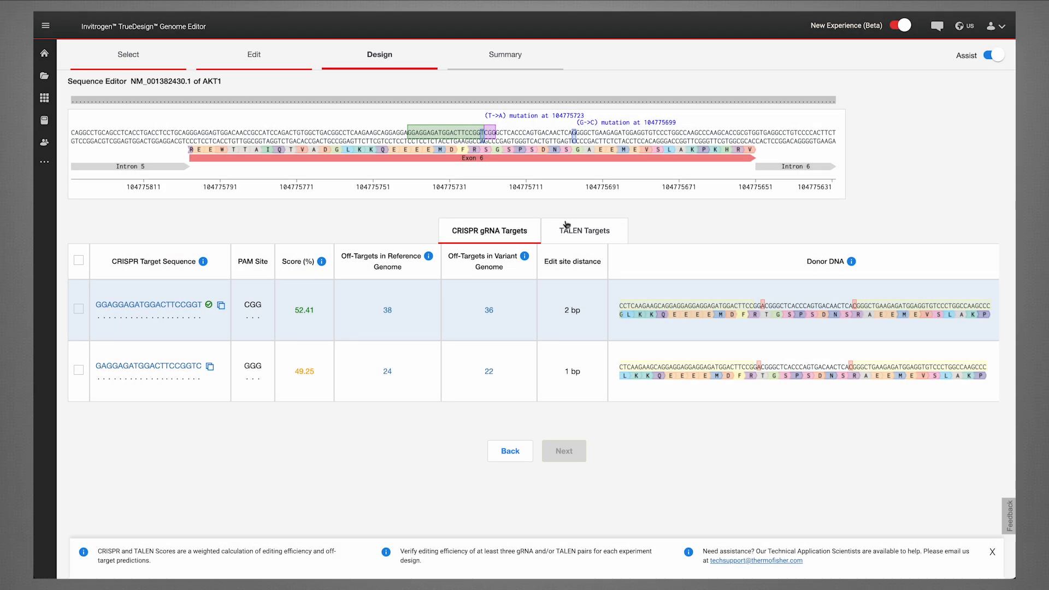
left_click(566, 229)
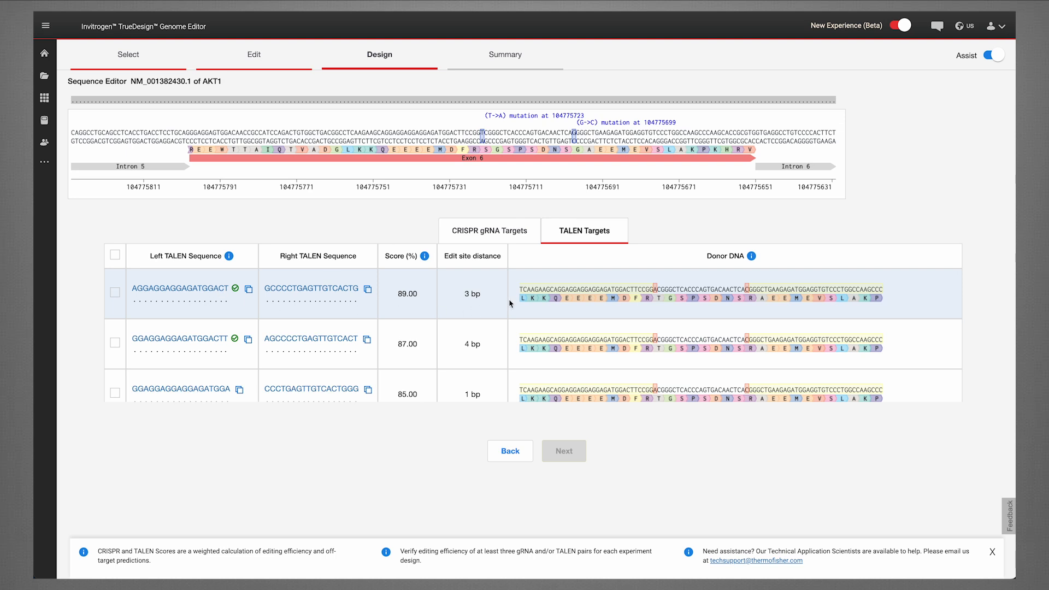
left_click(497, 240)
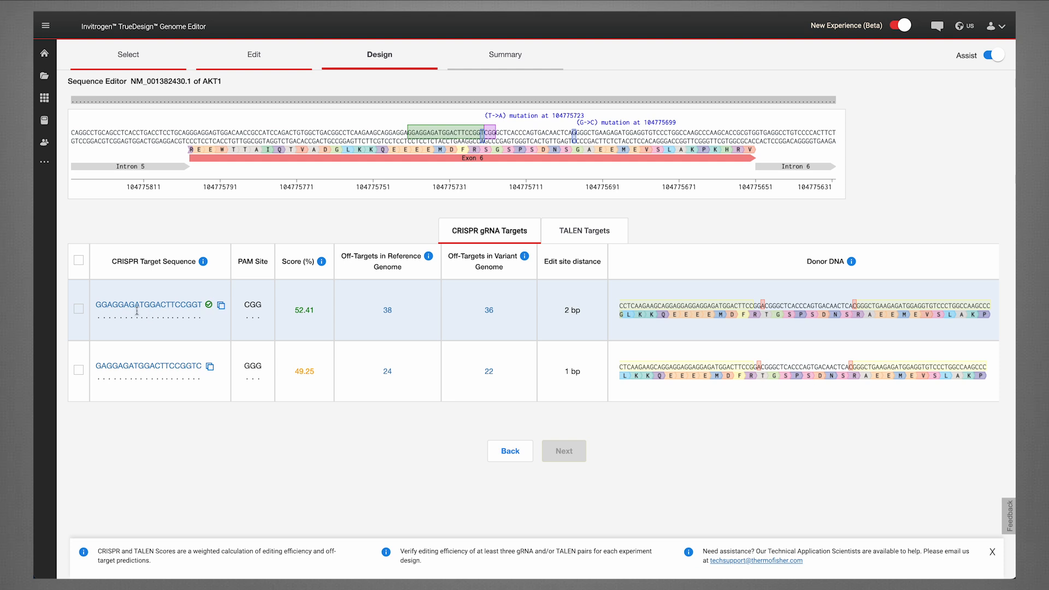
Select the gRNA GGAGGAGATGGACTTCCGGT and continue to the reagent summary.
left_click(80, 309)
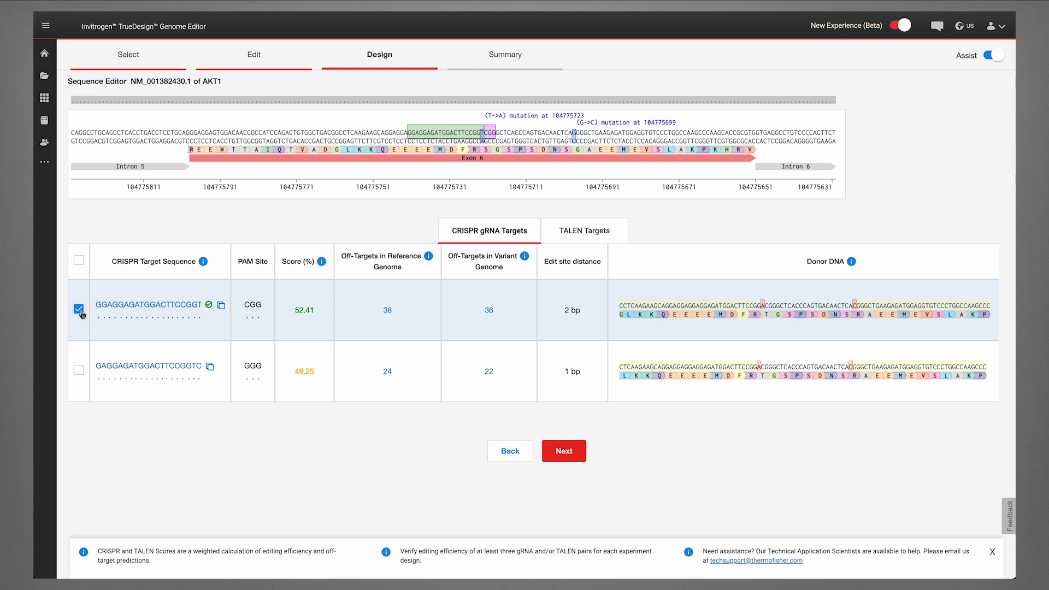
left_click(559, 447)
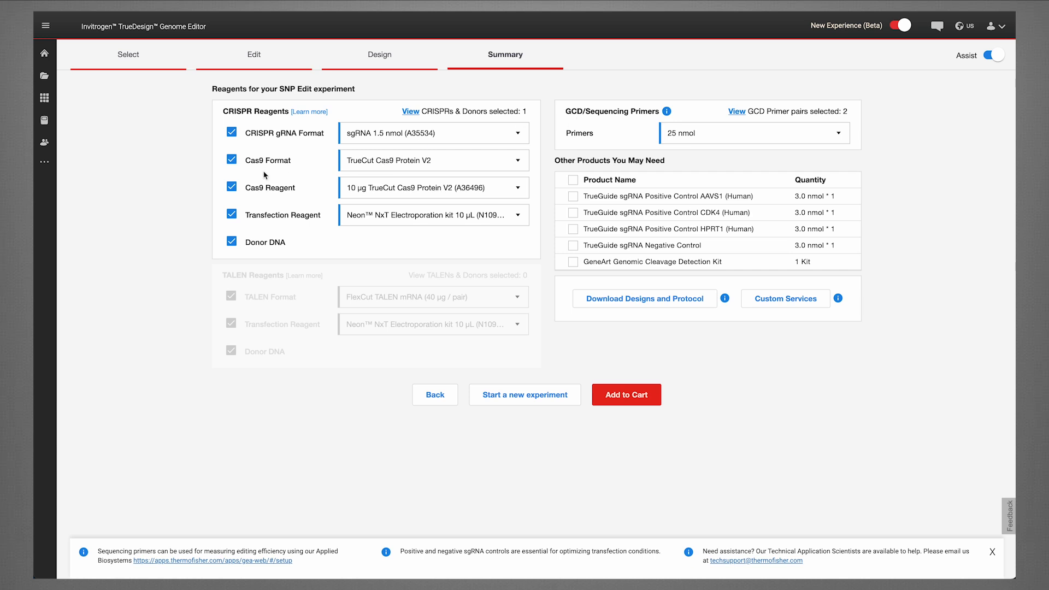
Set the CRISPR gRNA format to sgRNA 3 nmol (A35514).
left_click(232, 160)
left_click(231, 160)
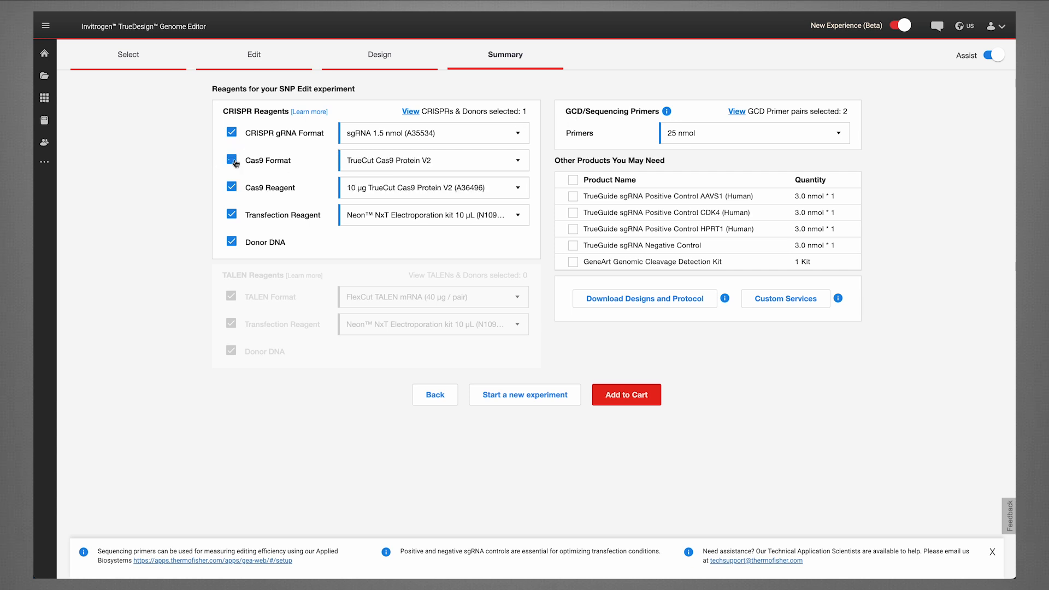
left_click(374, 137)
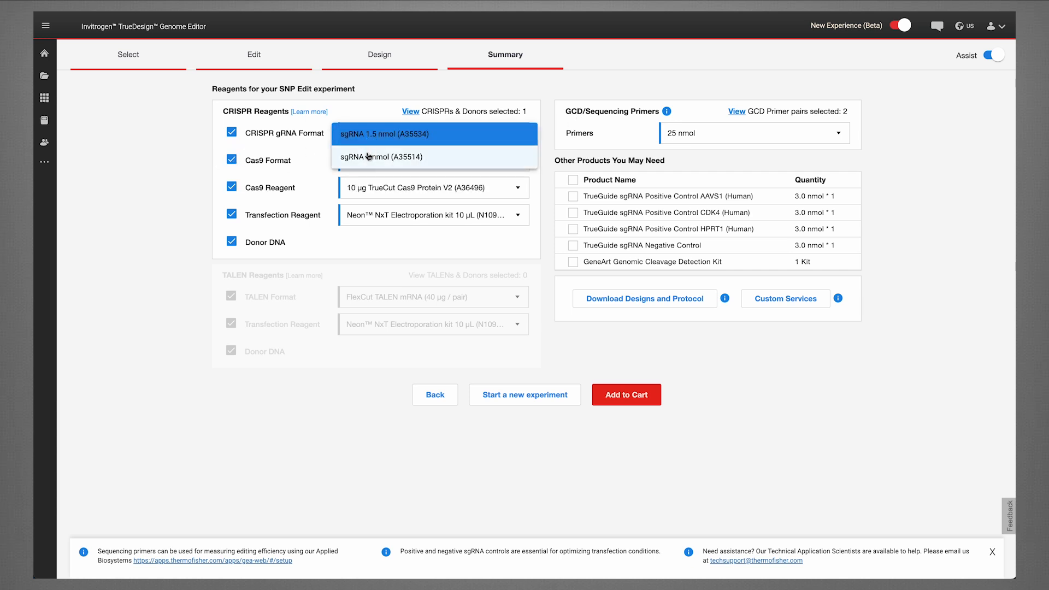
left_click(367, 157)
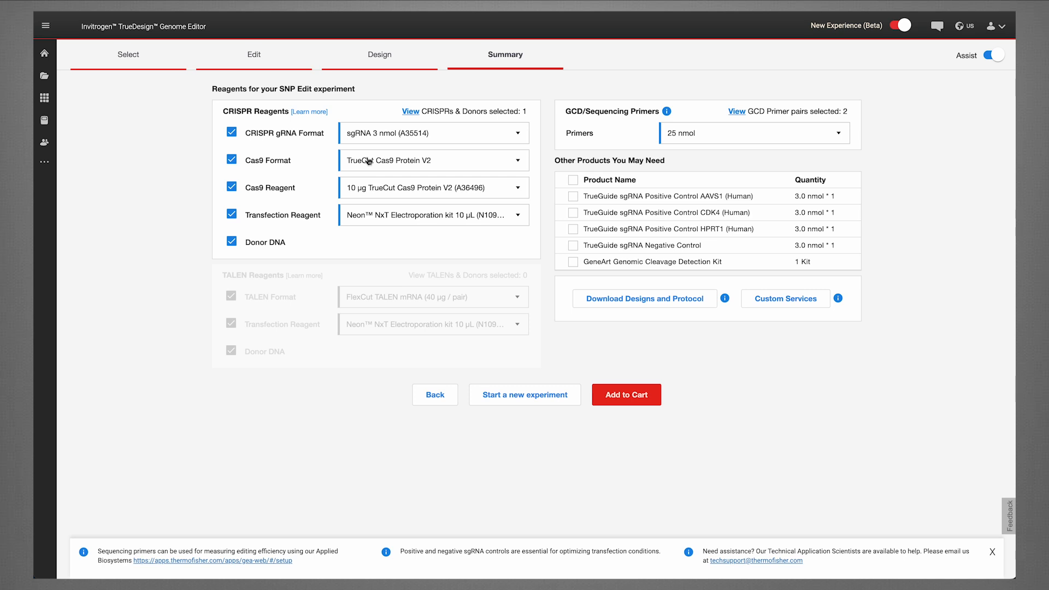
Add the TrueGuide sgRNA Positive Control AAVS1 and the sgRNA Negative Control to the order.
left_click(576, 199)
left_click(572, 247)
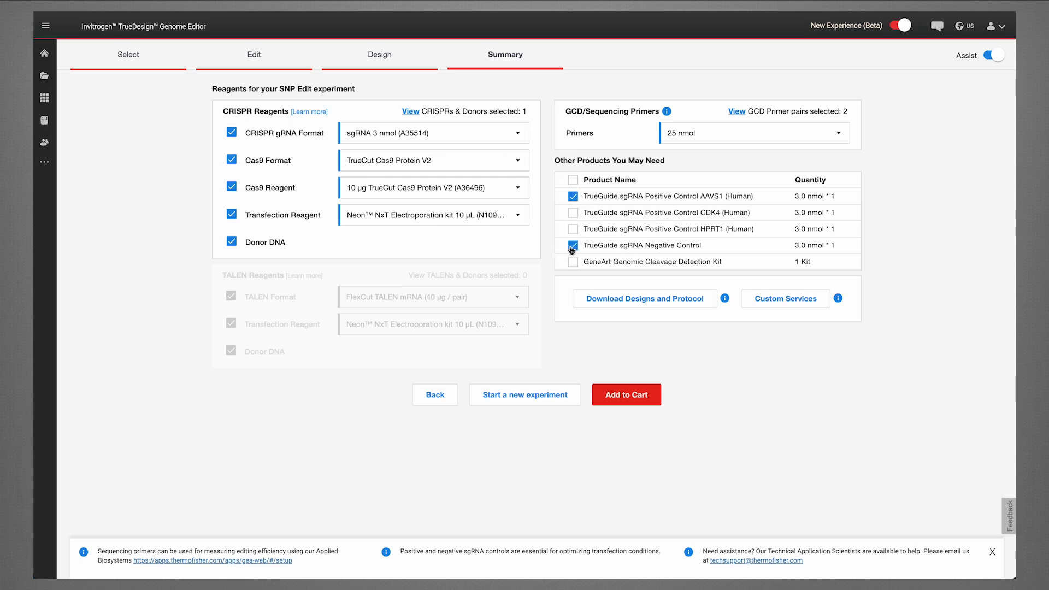